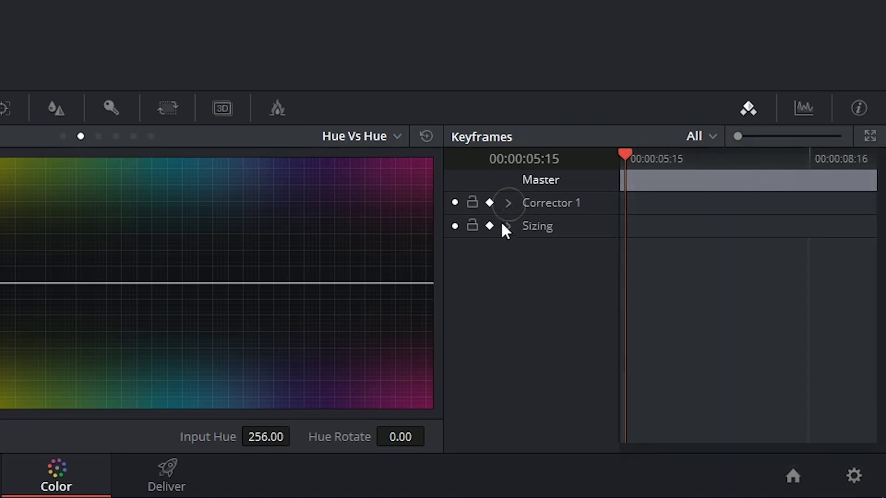
{"action": "left_click", "coordinate": [508, 203]}
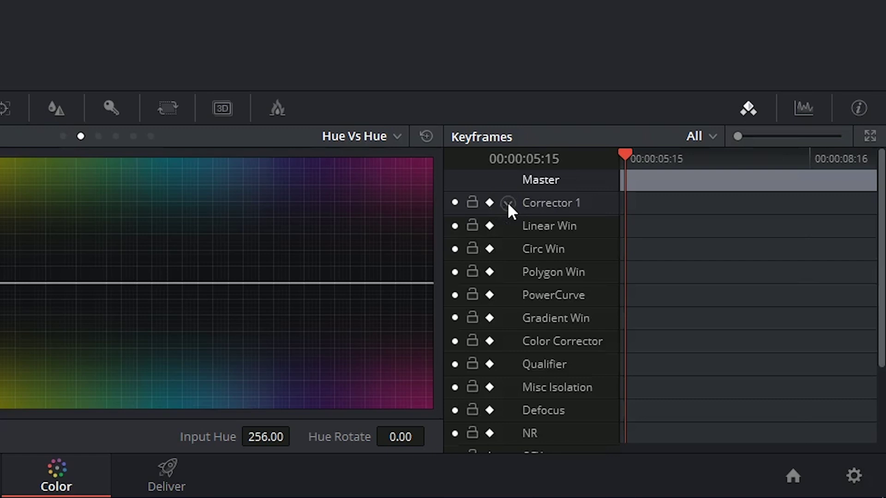
{"action": "left_click", "coordinate": [507, 203]}
{"action": "left_click", "coordinate": [508, 226]}
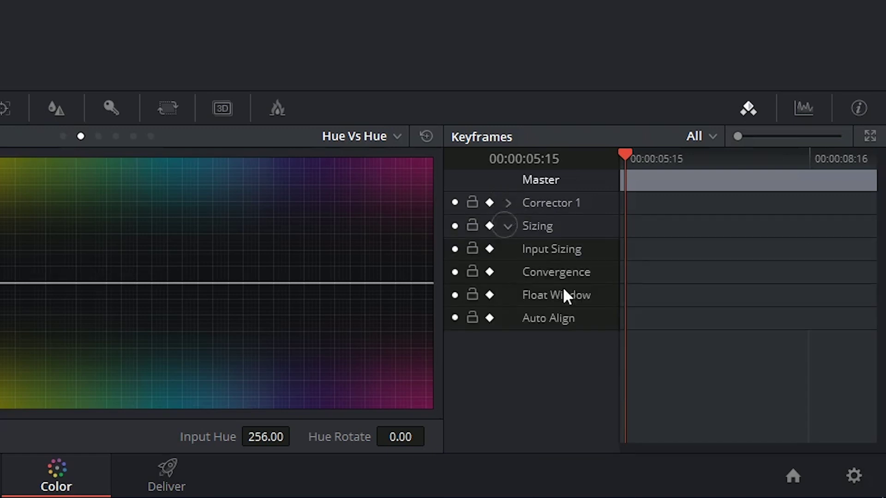
{"action": "left_click", "coordinate": [508, 226]}
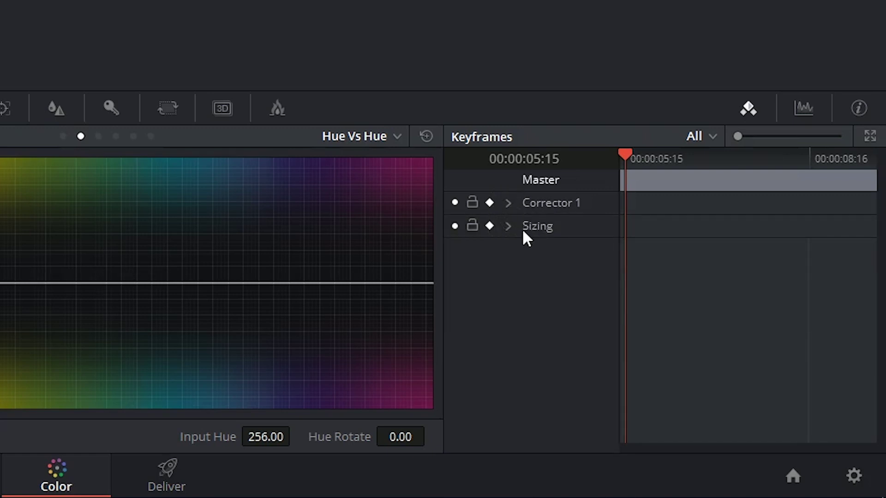
{"action": "left_click", "coordinate": [455, 226]}
{"action": "left_click", "coordinate": [454, 226]}
{"action": "left_click", "coordinate": [472, 226]}
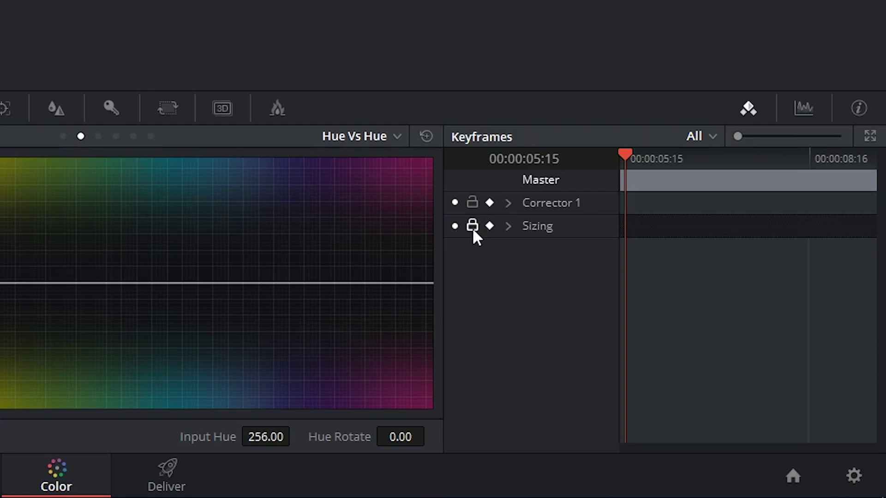
{"action": "left_click", "coordinate": [472, 226]}
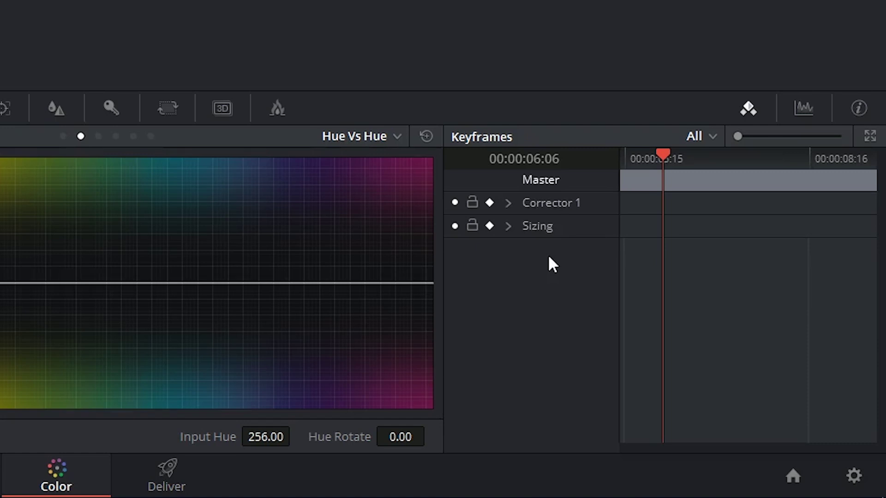
{"action": "left_click", "coordinate": [510, 226]}
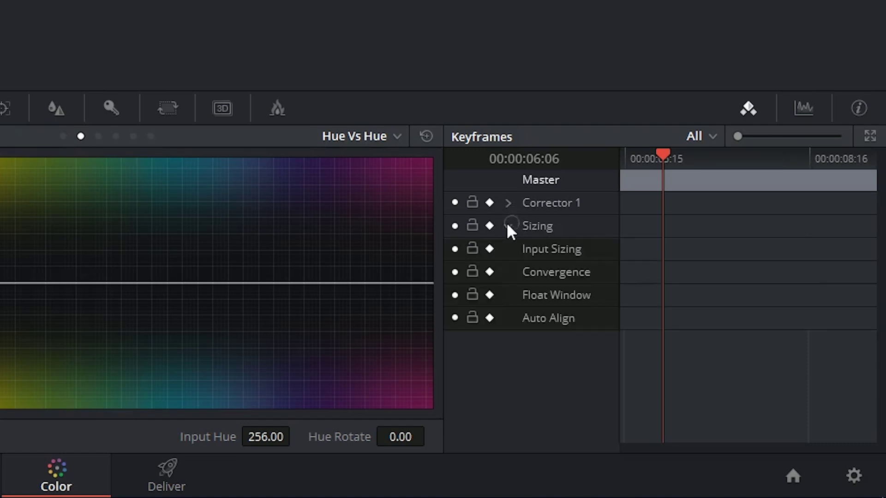
{"action": "left_click", "coordinate": [490, 225]}
{"action": "left_click", "coordinate": [489, 226]}
{"action": "left_click", "coordinate": [509, 226]}
{"action": "left_click", "coordinate": [701, 137]}
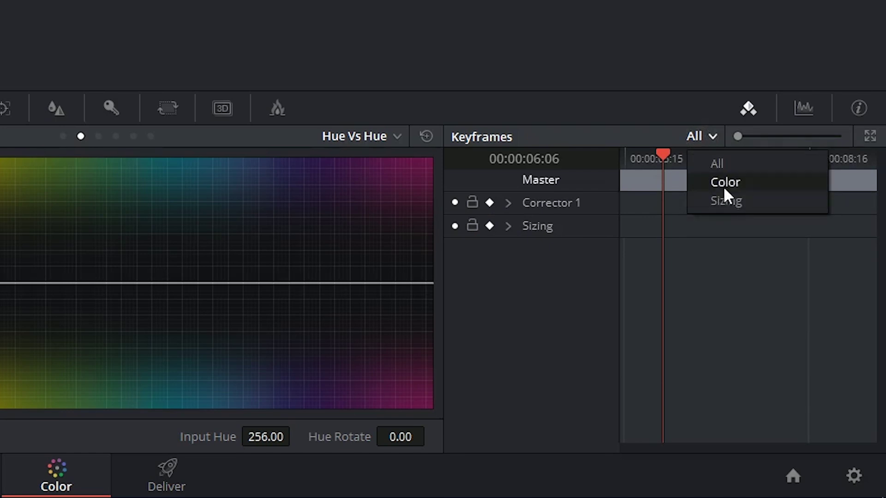
{"action": "left_click", "coordinate": [724, 199]}
{"action": "left_click", "coordinate": [708, 139]}
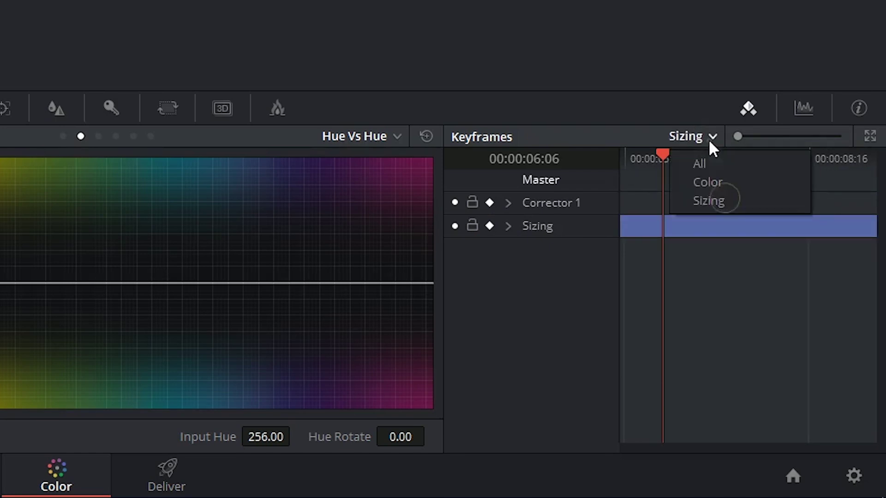
{"action": "left_click", "coordinate": [717, 165]}
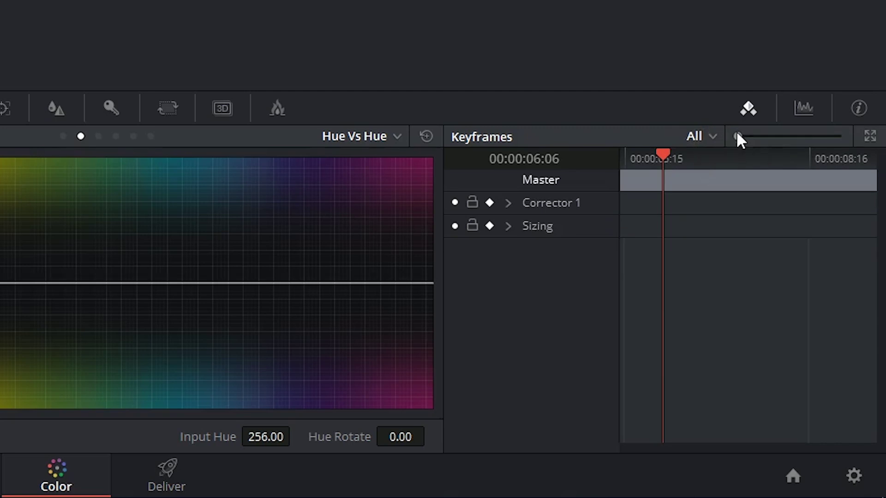
{"action": "left_click_drag", "start_coordinate": [738, 136], "coordinate": [716, 135]}
- Widen the Keyframes palette, zoom into its ruler, and move the playhead to about 06:10
{"action": "left_click", "coordinate": [870, 135]}
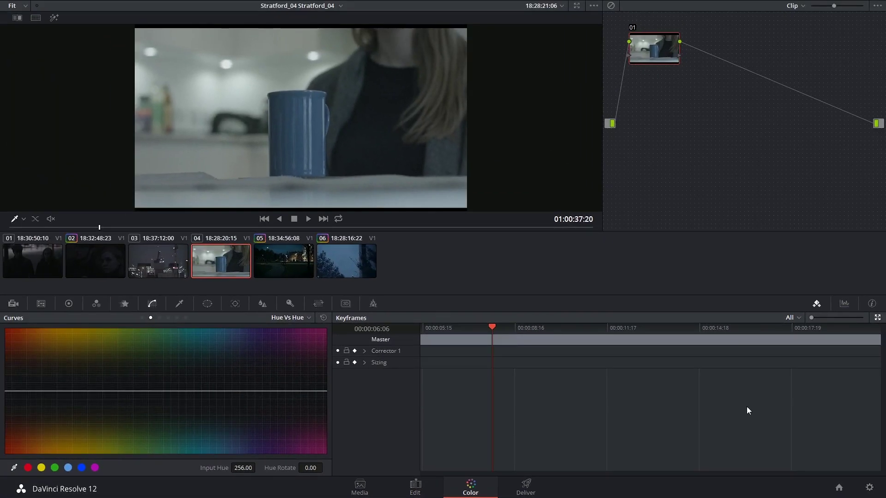
{"action": "scroll", "coordinate": [591, 420], "scroll_direction": "up", "scroll_amount": 3}
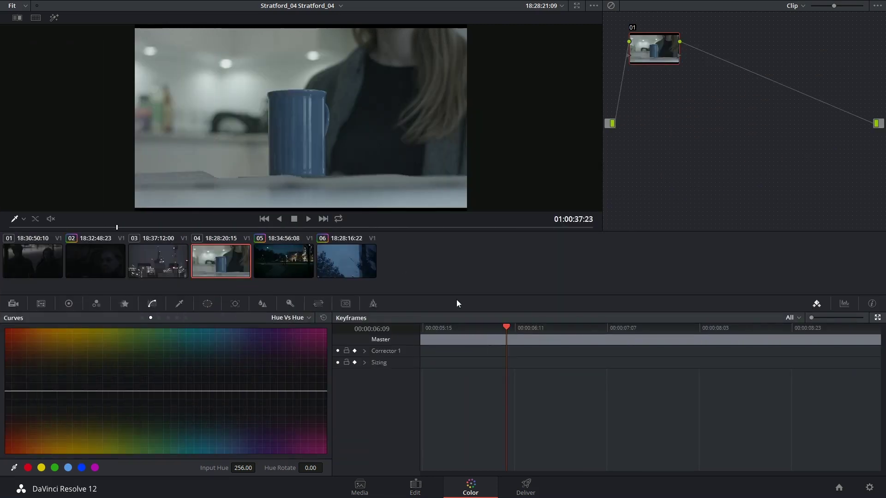
{"action": "left_click_drag", "start_coordinate": [468, 331], "coordinate": [497, 331]}
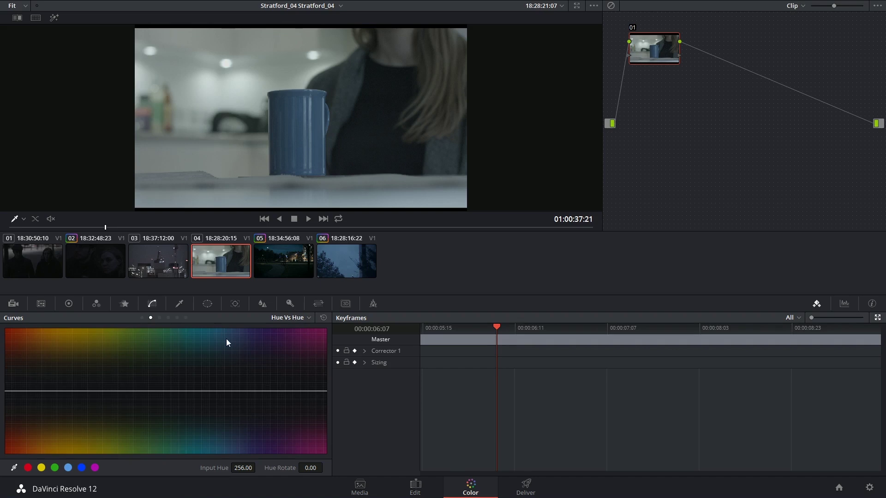
- Sample the mug onto the Hue Vs Hue curve, rotate it toward green, then reset the curve flat
{"action": "left_click", "coordinate": [304, 130]}
{"action": "left_click_drag", "start_coordinate": [193, 391], "coordinate": [176, 422]}
{"action": "right_click", "coordinate": [177, 422]}
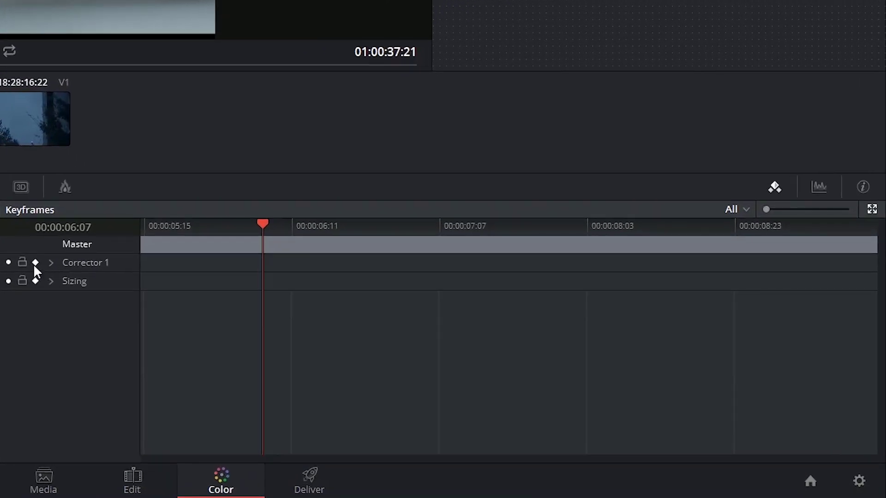
- Arm Corrector 1, add a dynamic keyframe at the playhead, and expand its sub-tracks
{"action": "left_click", "coordinate": [35, 263]}
{"action": "right_click", "coordinate": [262, 261]}
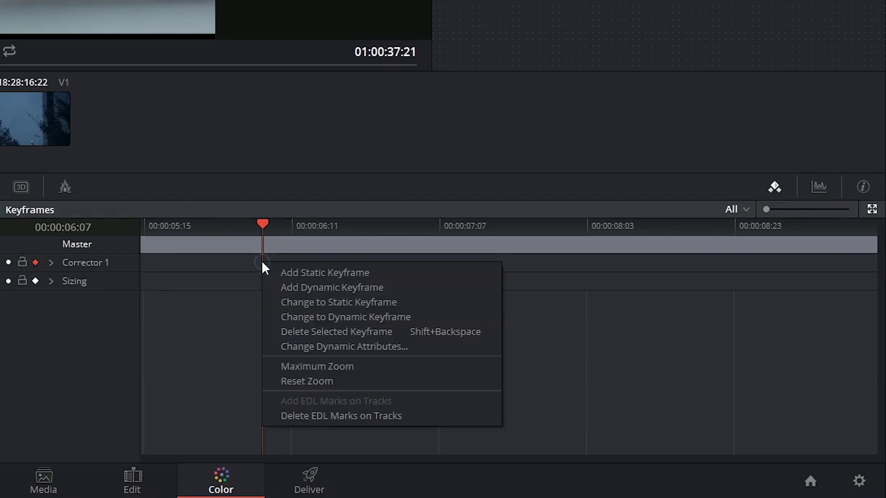
{"action": "left_click", "coordinate": [279, 287]}
{"action": "left_click", "coordinate": [50, 264]}
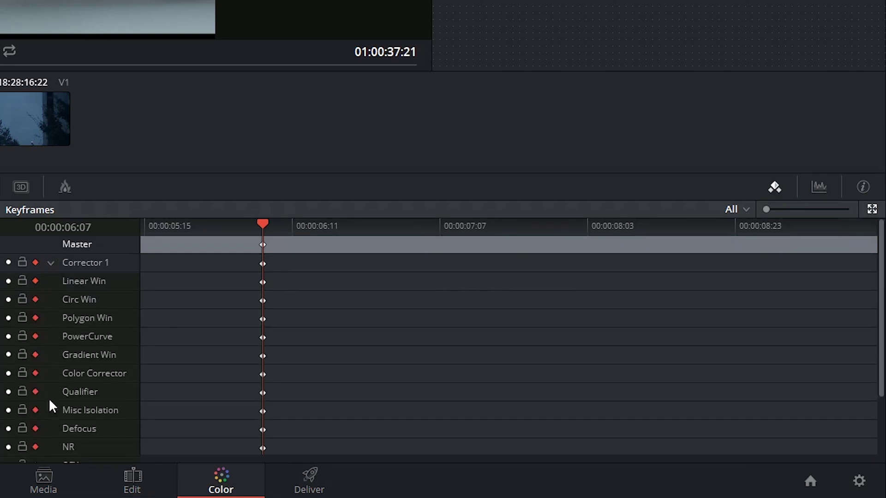
- Delete the Linear, Circ and Polygon Win keyframes, undo, then arm only the Color Corrector track
{"action": "left_click", "coordinate": [263, 282]}
{"action": "key", "text": "BackSpace"}
{"action": "left_click", "coordinate": [263, 300]}
{"action": "key", "text": "BackSpace"}
{"action": "left_click", "coordinate": [263, 319]}
{"action": "key", "text": "BackSpace"}
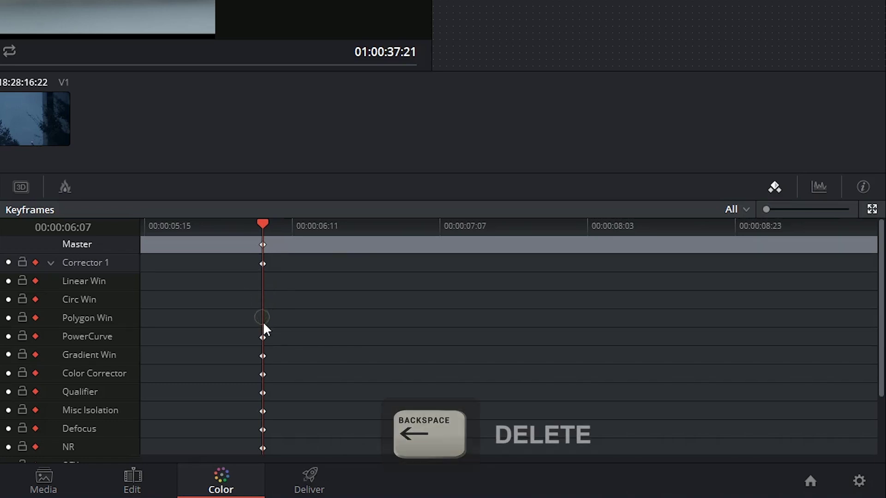
{"action": "key", "text": "ctrl+z"}
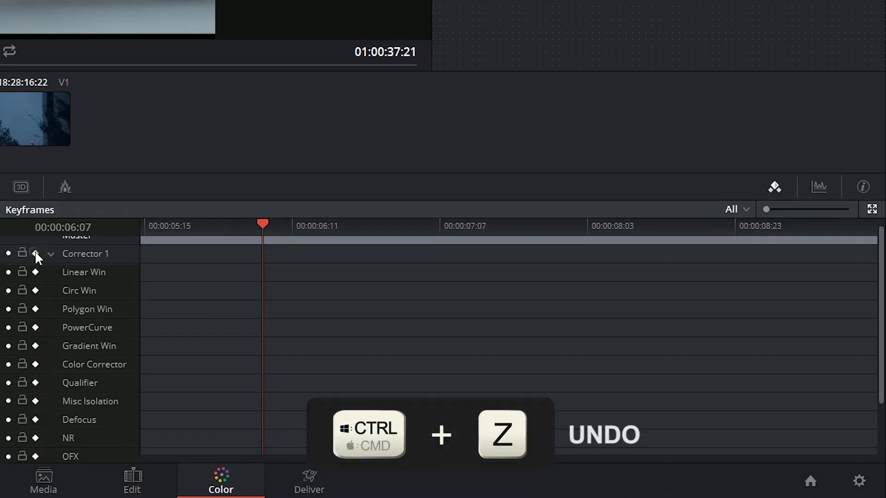
{"action": "left_click", "coordinate": [35, 254]}
{"action": "left_click", "coordinate": [35, 364]}
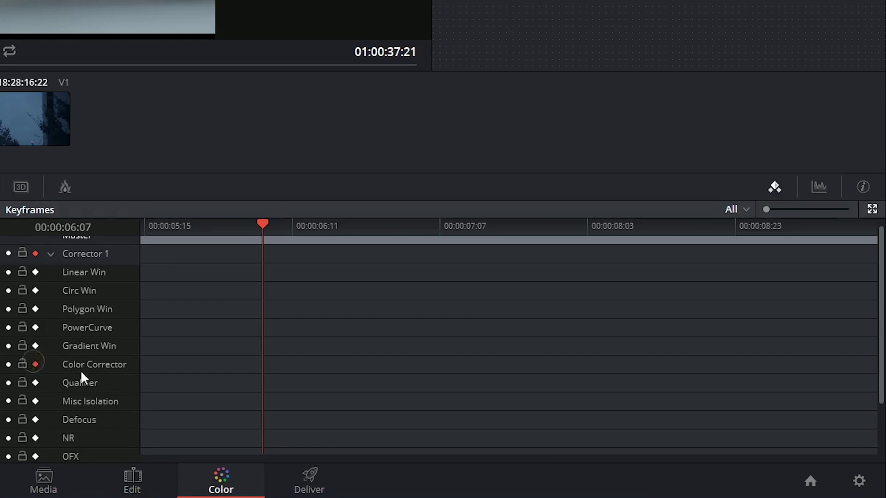
- Add a dynamic Color Corrector keyframe, then at about 00:00:06:19 shift the mug's hue to purple
{"action": "right_click", "coordinate": [262, 364]}
{"action": "left_click", "coordinate": [307, 389]}
{"action": "left_click_drag", "start_coordinate": [263, 225], "coordinate": [355, 226]}
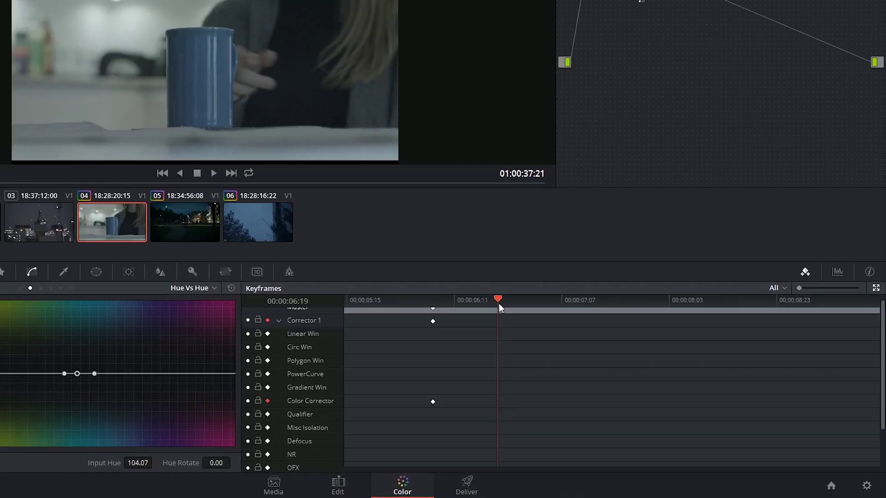
{"action": "left_click_drag", "start_coordinate": [76, 373], "coordinate": [76, 388]}
{"action": "left_click_drag", "start_coordinate": [190, 404], "coordinate": [187, 420]}
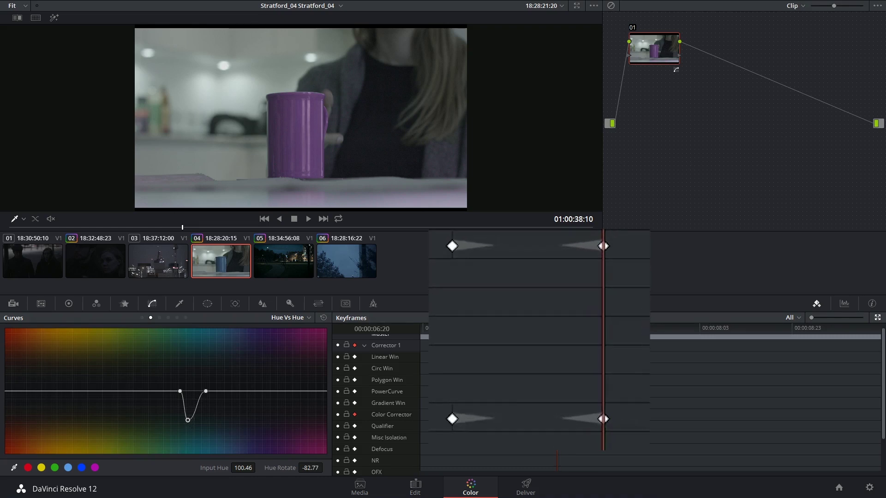
- Review the blue-to-purple hue change and convert the dynamic keyframes to static ones
{"action": "key", "text": "Left"}
{"action": "key", "text": "Left"}
{"action": "key", "text": "Left"}
{"action": "key", "text": "Left"}
{"action": "key", "text": "Left"}
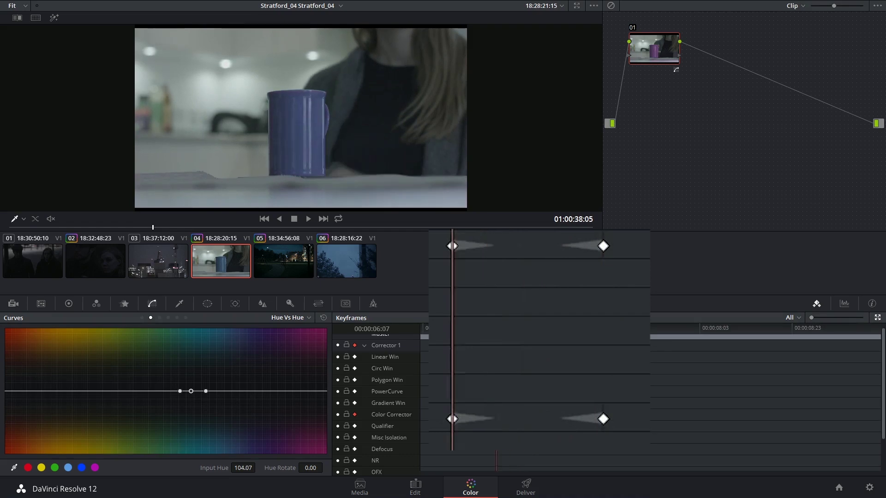
{"action": "left_click_drag", "start_coordinate": [497, 340], "coordinate": [550, 341]}
{"action": "right_click", "coordinate": [558, 417]}
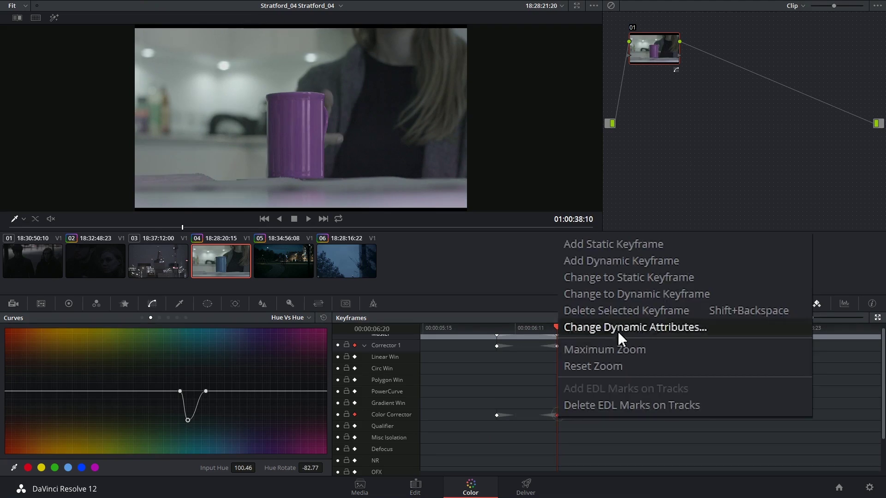
{"action": "left_click", "coordinate": [600, 339]}
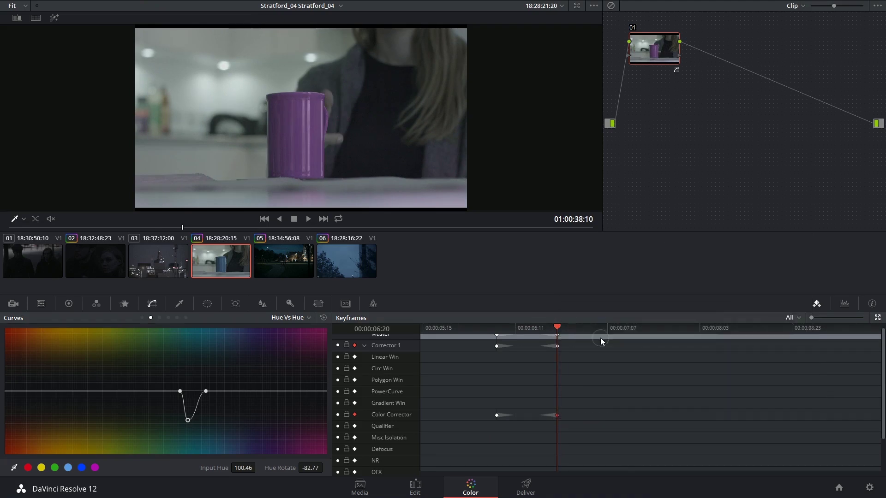
{"action": "right_click", "coordinate": [497, 415]}
{"action": "left_click", "coordinate": [605, 275]}
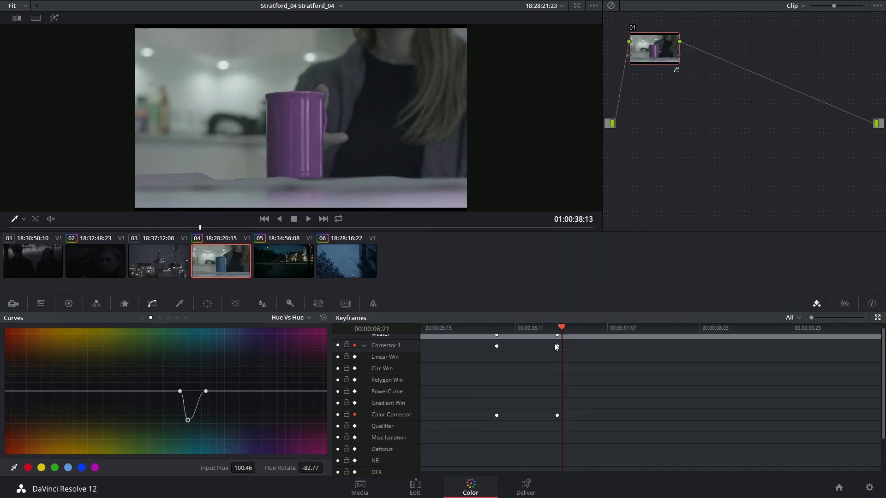
- Load clip 06, expand Corrector 4's tracks, and turn on auto keyframing for Color Corrector
{"action": "left_click", "coordinate": [351, 255]}
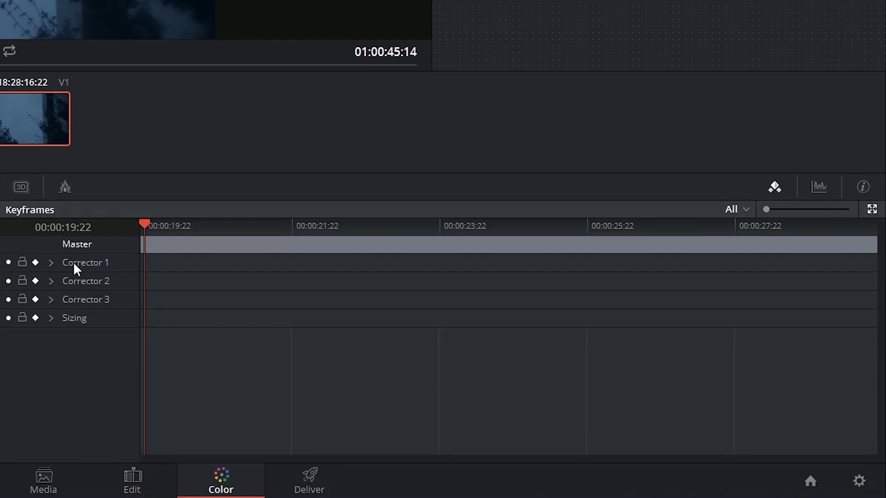
{"action": "left_click", "coordinate": [50, 300]}
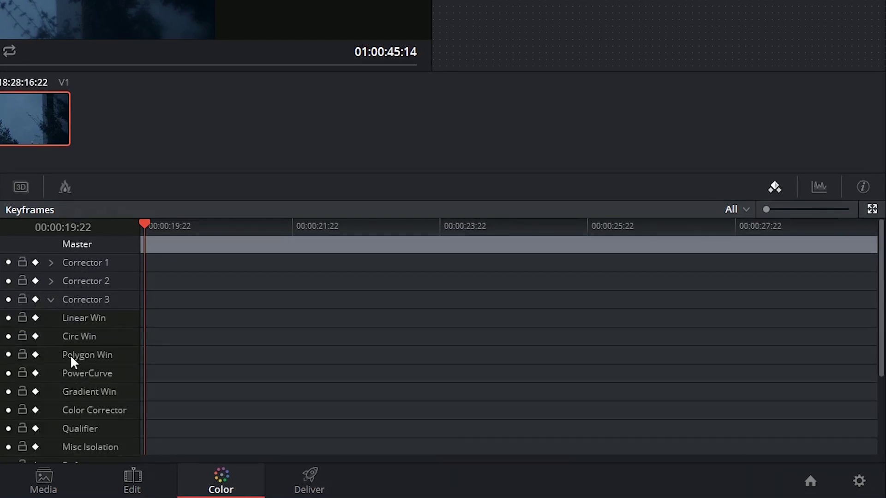
{"action": "left_click", "coordinate": [51, 300]}
{"action": "left_click", "coordinate": [51, 318]}
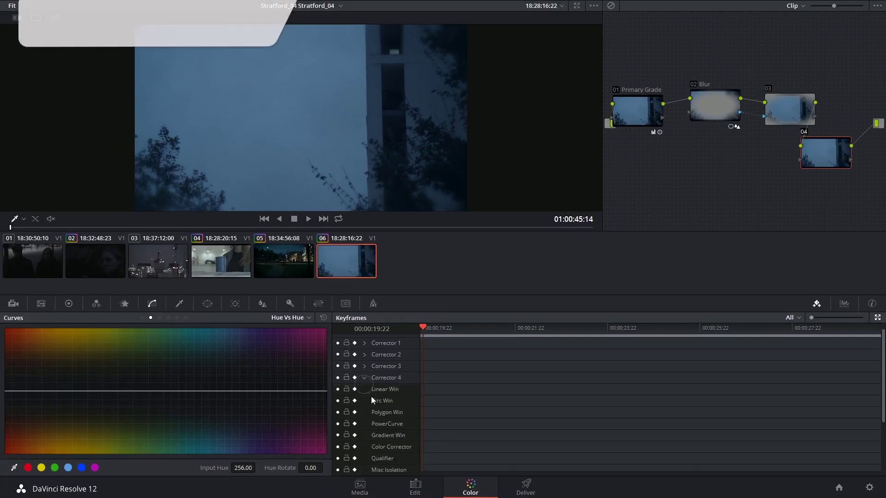
{"action": "scroll", "coordinate": [374, 401], "scroll_direction": "down", "scroll_amount": 2}
{"action": "left_click", "coordinate": [354, 408]}
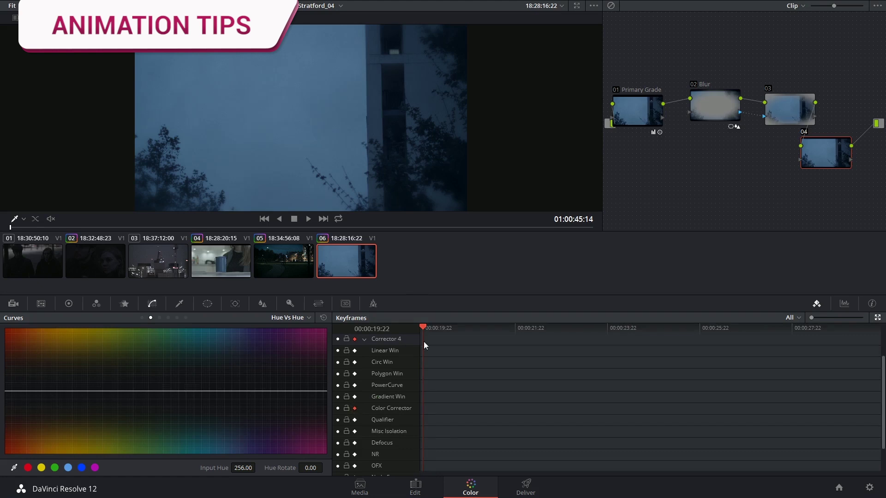
- Add a dynamic keyframe one frame before the end of clip 06
{"action": "left_click_drag", "start_coordinate": [424, 342], "coordinate": [808, 346]}
{"action": "left_click", "coordinate": [142, 317]}
{"action": "right_click", "coordinate": [808, 411]}
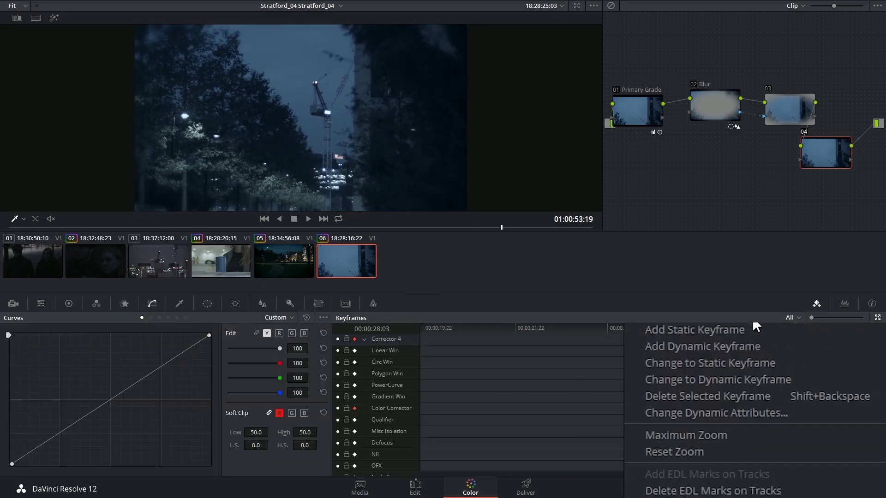
{"action": "left_click", "coordinate": [734, 345]}
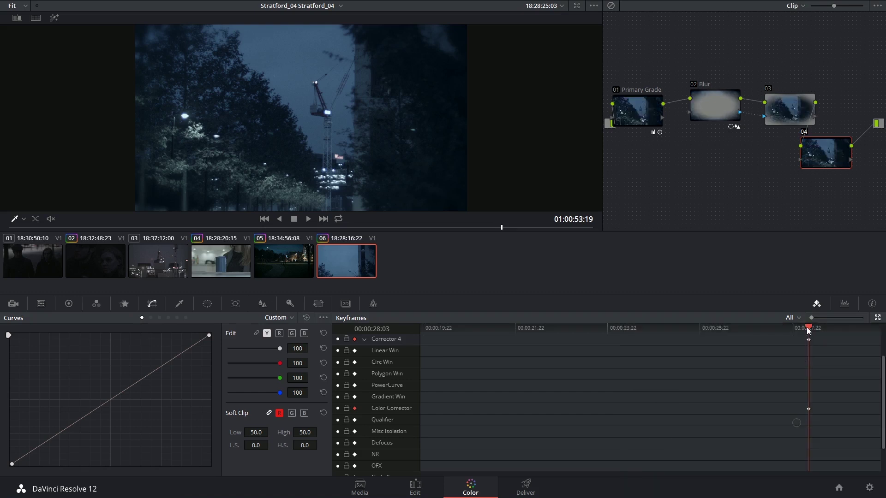
- At about 00:00:22:06, darken the Custom curve by moving the black point and lowering a mid point
{"action": "left_click_drag", "start_coordinate": [806, 328], "coordinate": [534, 328]}
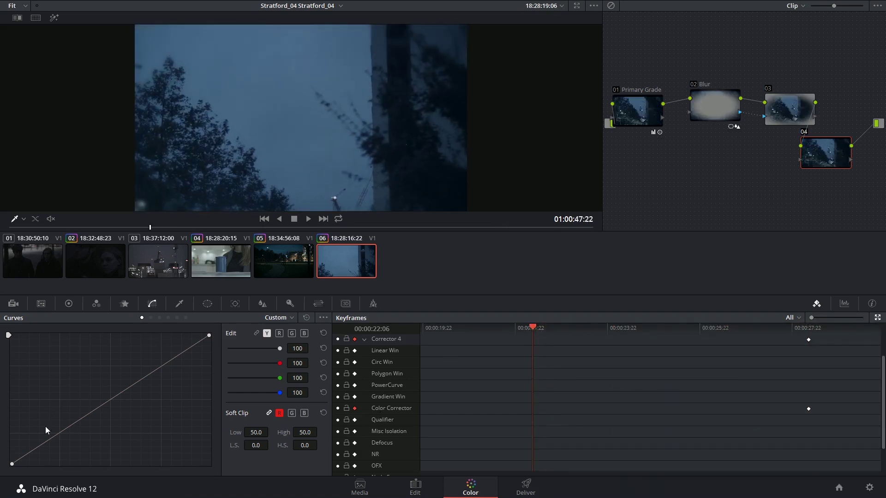
{"action": "left_click_drag", "start_coordinate": [12, 463], "coordinate": [34, 463]}
{"action": "left_click_drag", "start_coordinate": [122, 400], "coordinate": [155, 417]}
{"action": "left_click_drag", "start_coordinate": [533, 327], "coordinate": [511, 328]}
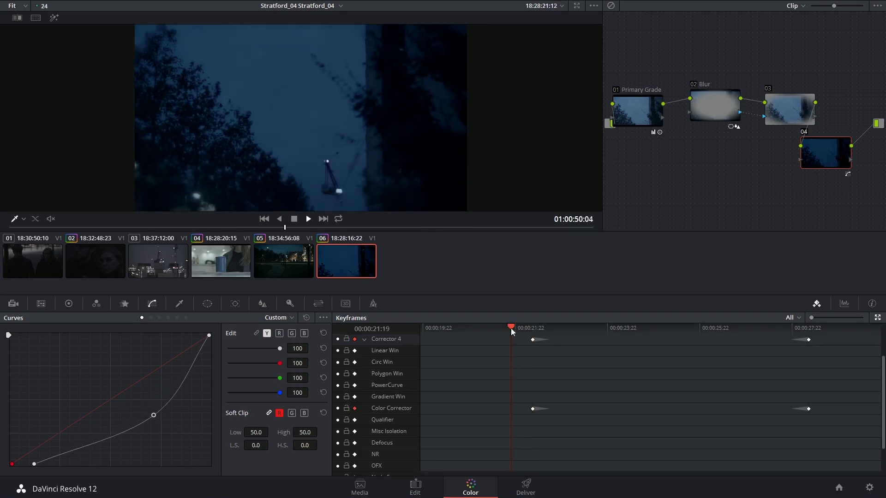
- Move the first grade keyframe later to about 00:00:23:22 and play back the dissolve
{"action": "key", "text": "space"}
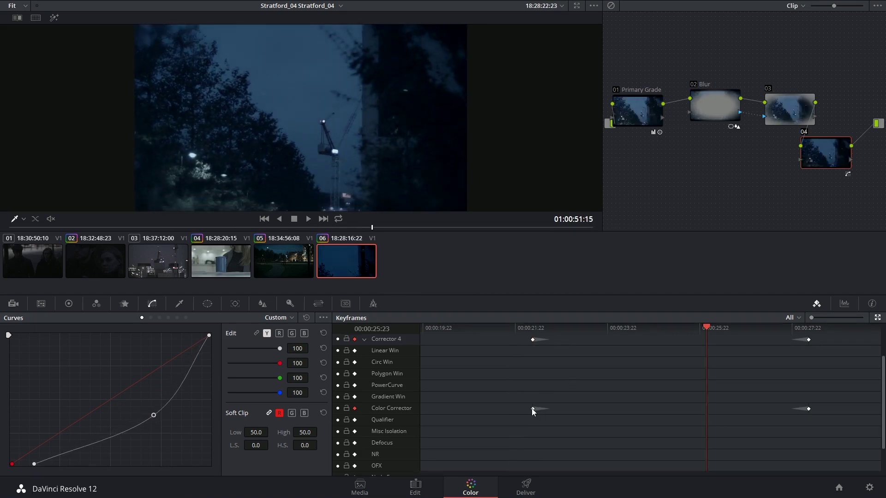
{"action": "left_click_drag", "start_coordinate": [644, 411], "coordinate": [644, 411]}
{"action": "left_click", "coordinate": [600, 329]}
{"action": "key", "text": "space"}
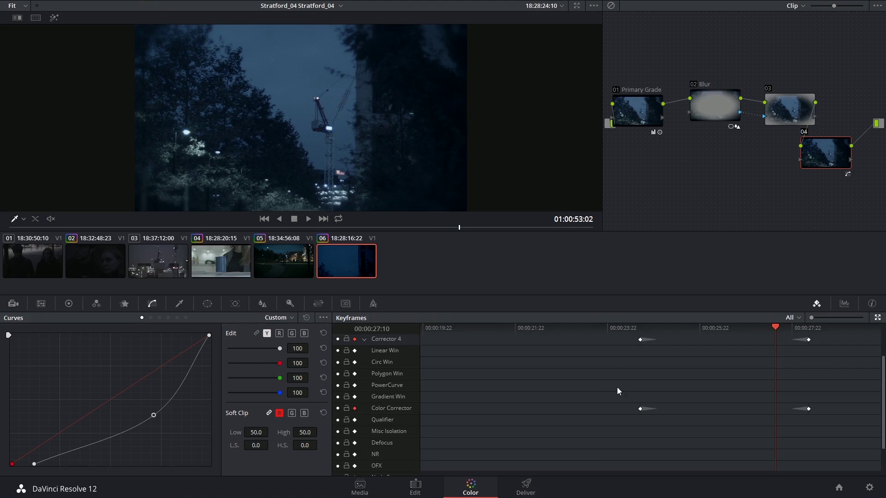
- Set the keyframe's Start Dissolve and End Dissolve to 3 via Change Dynamic Attributes
{"action": "right_click", "coordinate": [640, 411]}
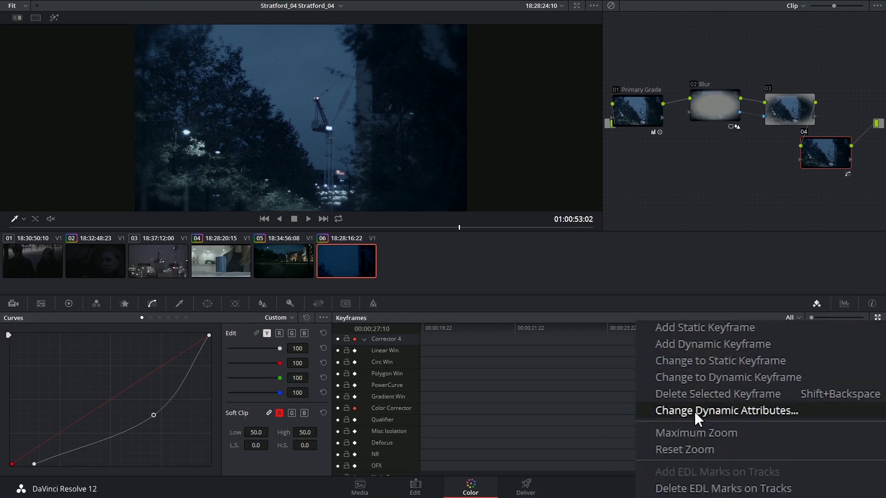
{"action": "left_click", "coordinate": [720, 411]}
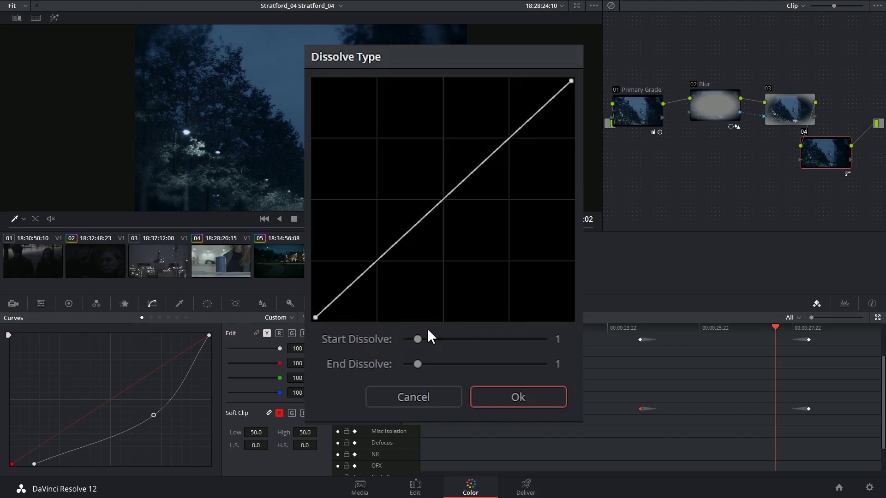
{"action": "left_click_drag", "start_coordinate": [428, 340], "coordinate": [458, 342]}
{"action": "left_click", "coordinate": [456, 364]}
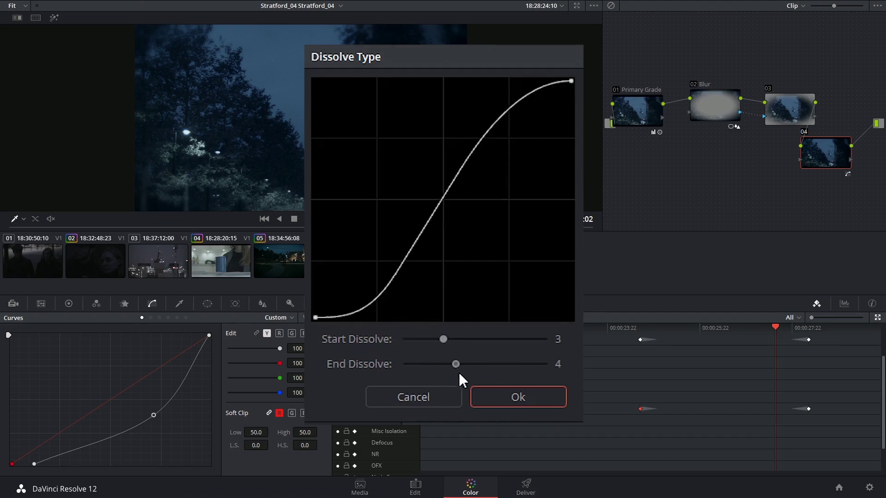
{"action": "left_click_drag", "start_coordinate": [459, 373], "coordinate": [442, 372]}
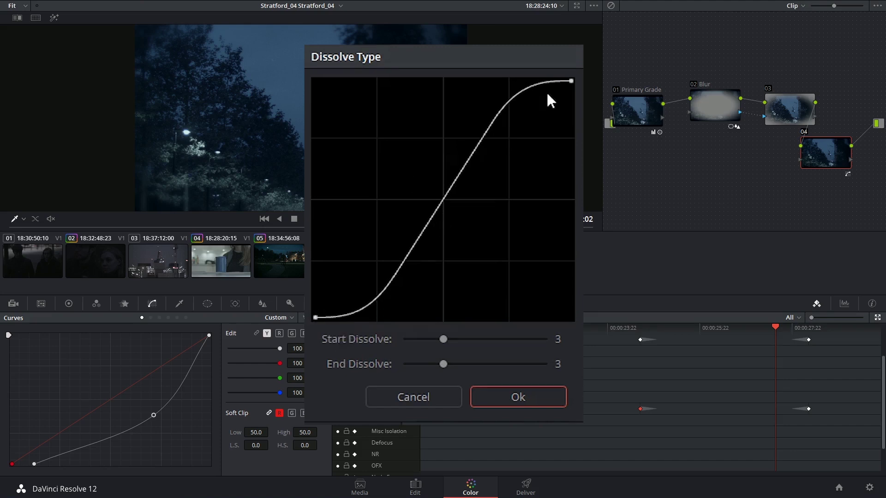
{"action": "left_click", "coordinate": [500, 397]}
- Delete the Color Corrector keyframe at 23:22, then undo to restore and reselect it
{"action": "left_click", "coordinate": [609, 328]}
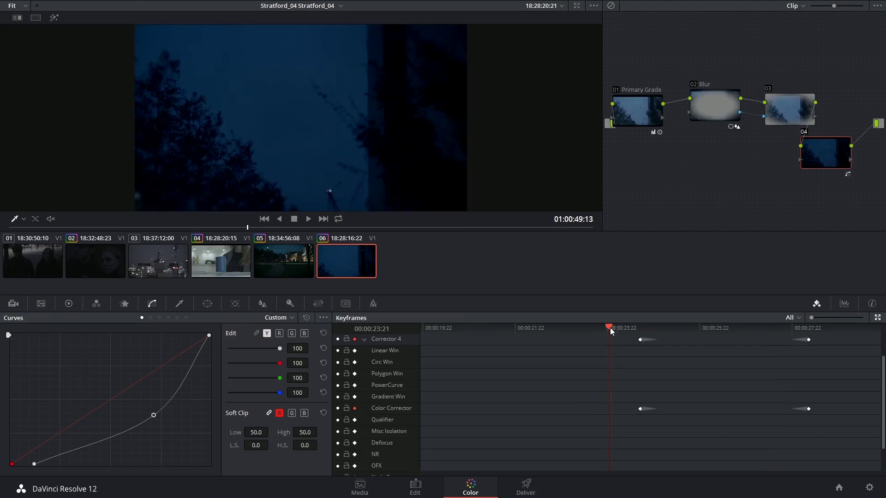
{"action": "left_click", "coordinate": [640, 409]}
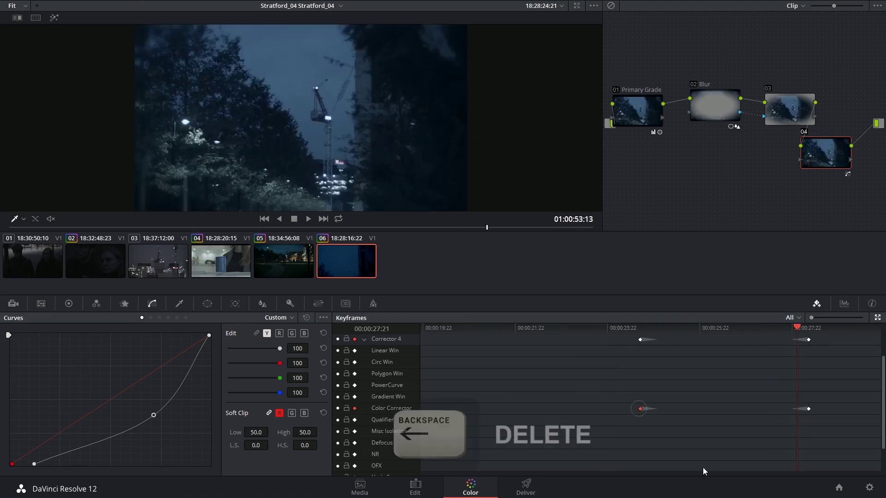
{"action": "key", "text": "BackSpace"}
{"action": "key", "text": "ctrl+z"}
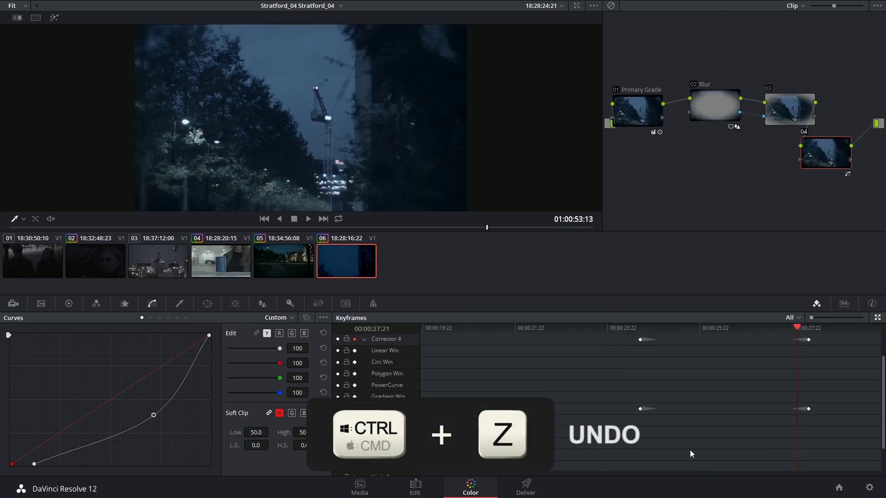
{"action": "left_click", "coordinate": [640, 409]}
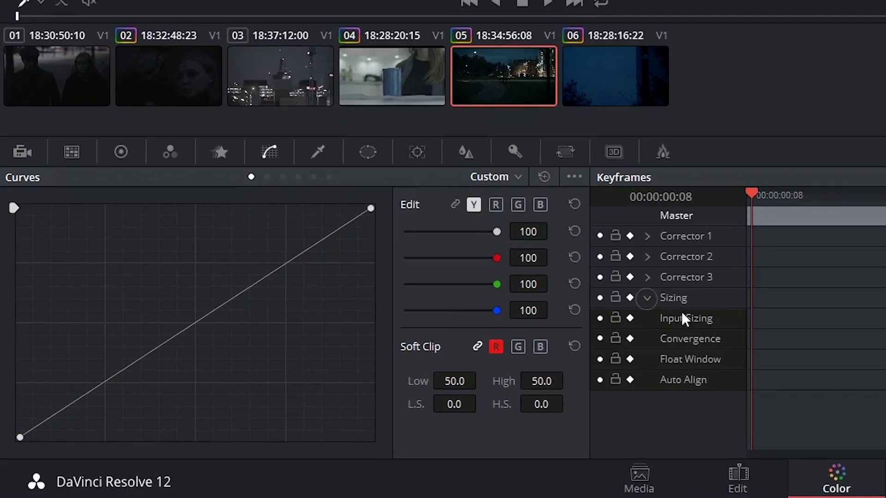
- Show clip 05's Input Sizing controls from the Sizing palette
{"action": "left_click", "coordinate": [571, 148]}
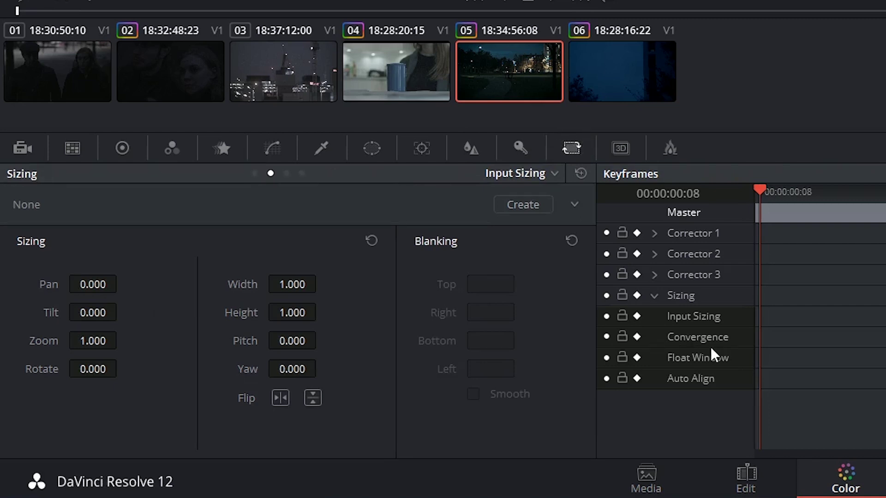